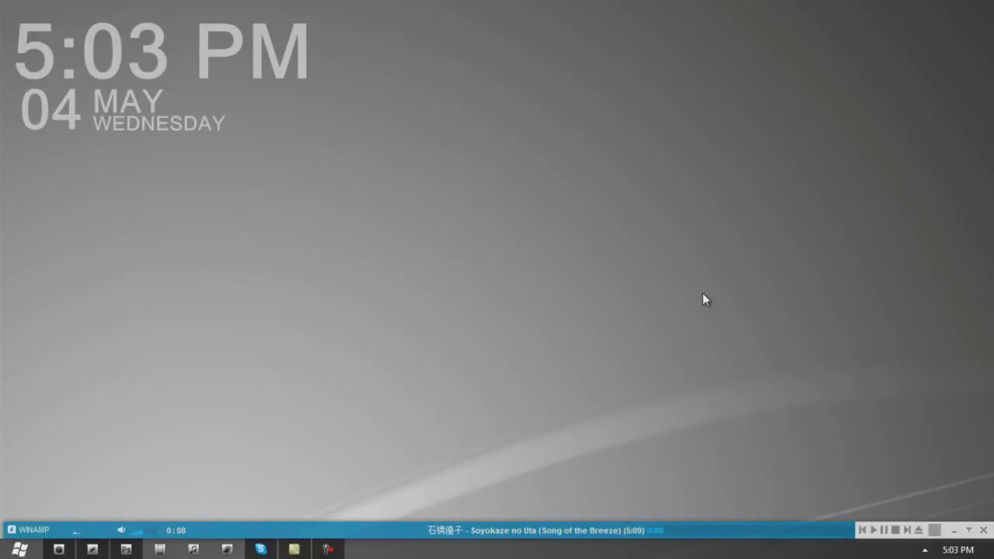
# Restore the Photoshop window showing the anime wallpaper from the taskbar
pyautogui.click(128, 550)
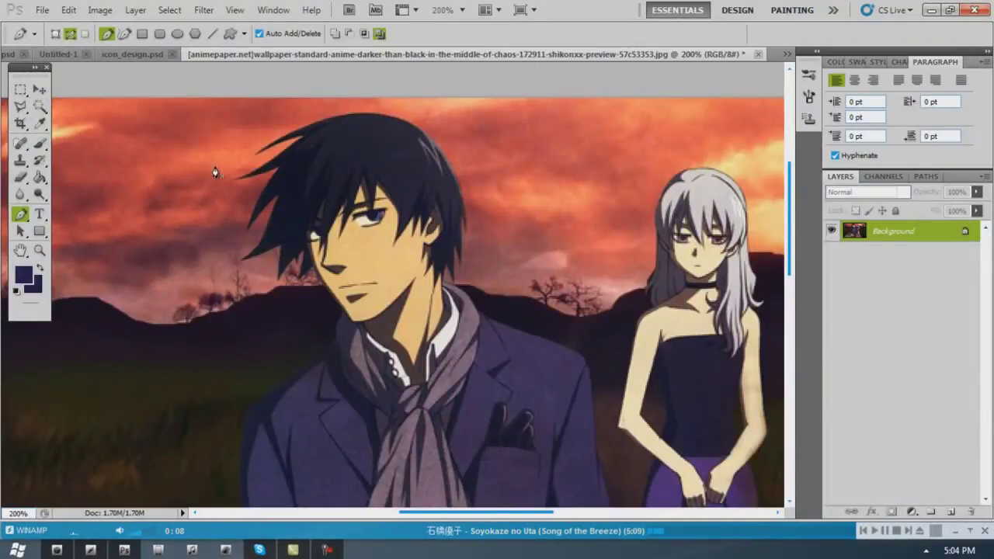
# Create a new blank document 200 × 200 pixels in size
pyautogui.click(42, 9)
pyautogui.click(48, 21)
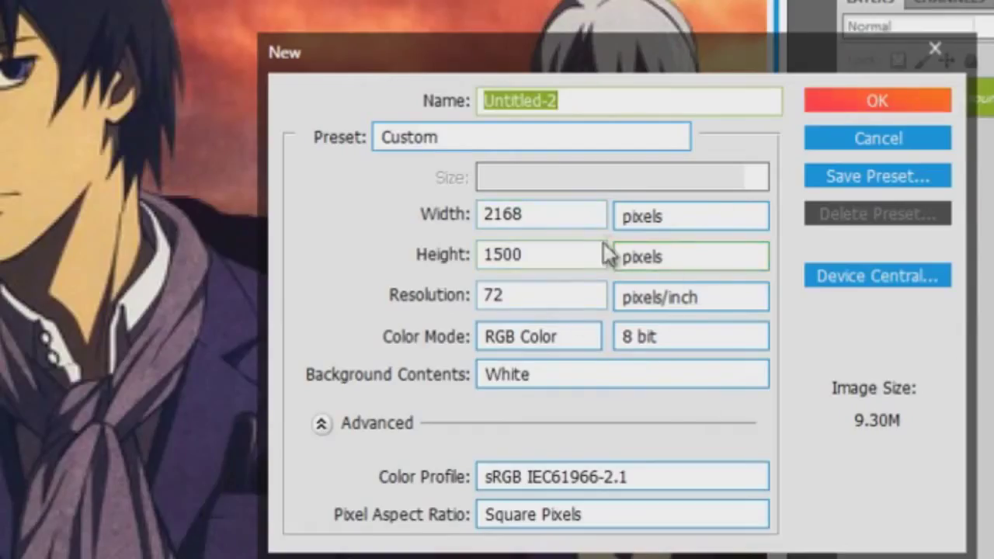
pyautogui.press('Tab')
pyautogui.write('200')
pyautogui.press('Tab')
pyautogui.write('200')
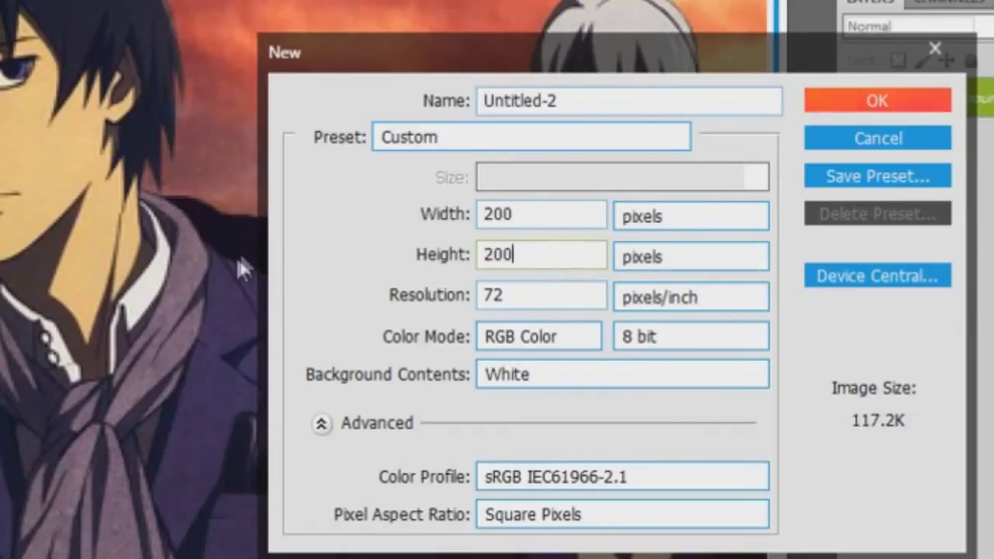
pyautogui.moveTo(595, 62); pyautogui.dragTo(366, 19)
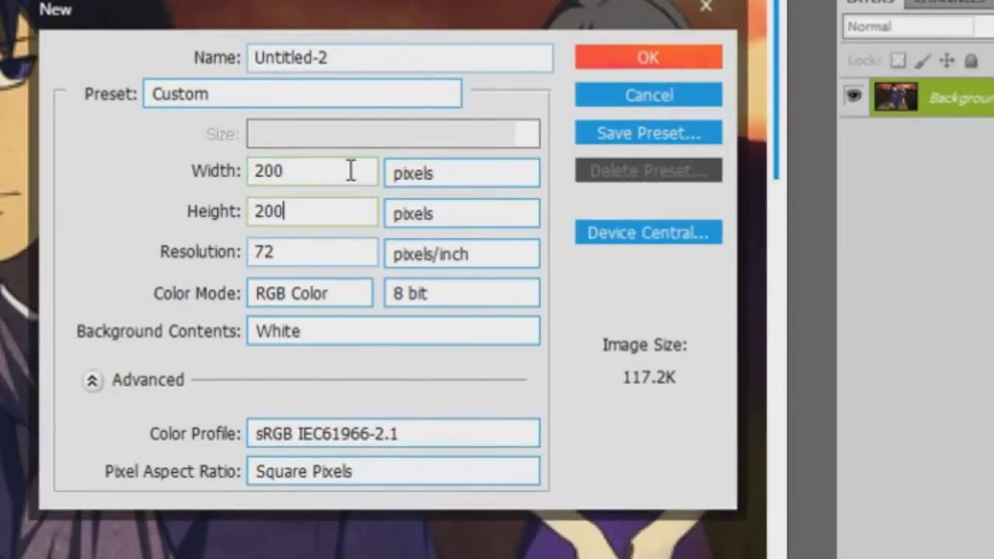
pyautogui.press('Return')
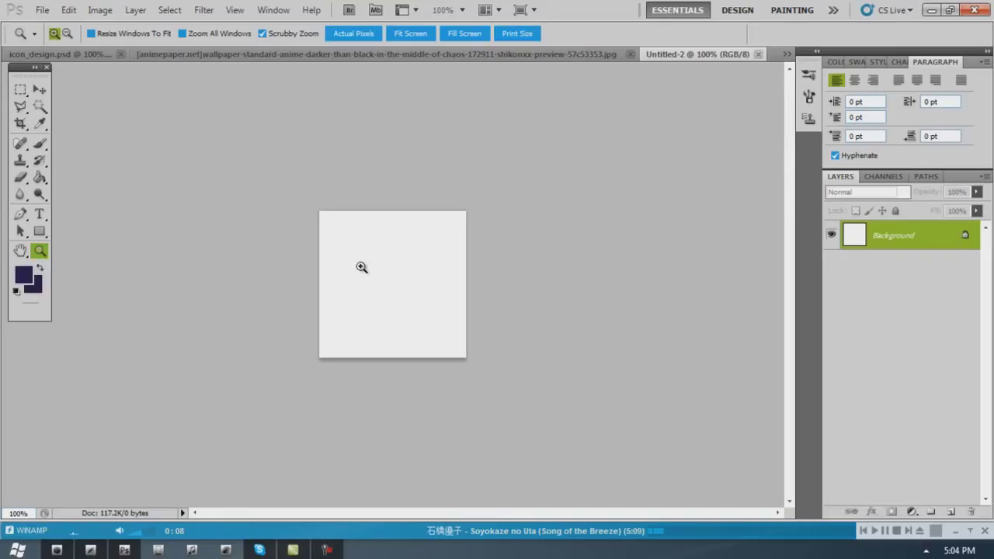
# Zoom the new canvas to 200%, then return to the wallpaper and zoom in on the character's face
pyautogui.click(361, 267)
pyautogui.click(297, 54)
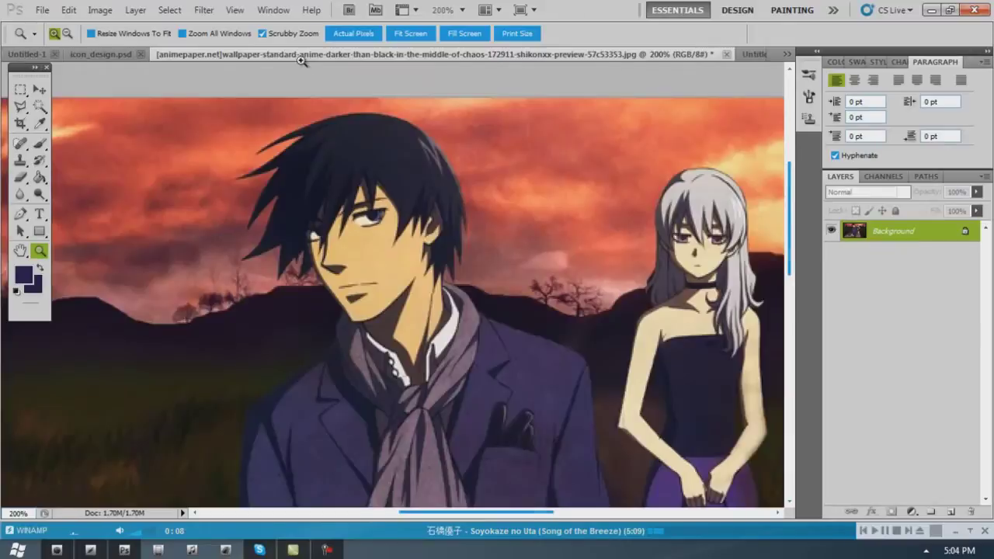
pyautogui.click(282, 120)
pyautogui.press('p')
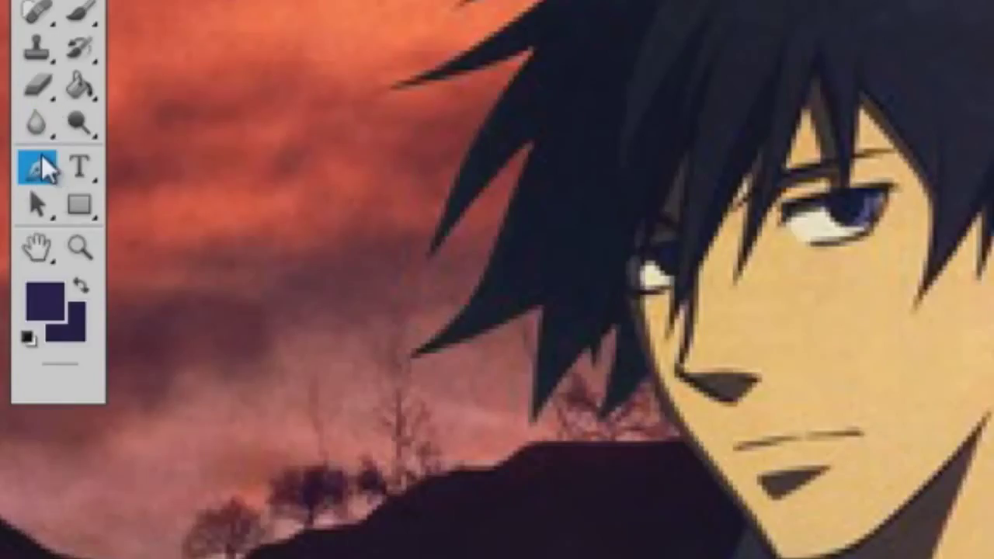
# Outline the dark-haired character with the Polygonal Lasso along the hair edge, zooming in to check
pyautogui.press('l')
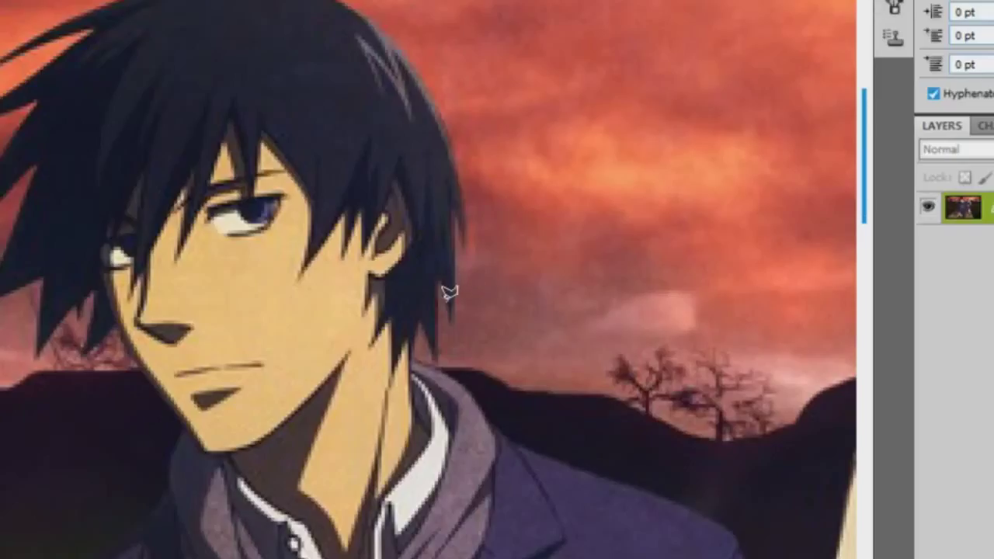
pyautogui.click(455, 323)
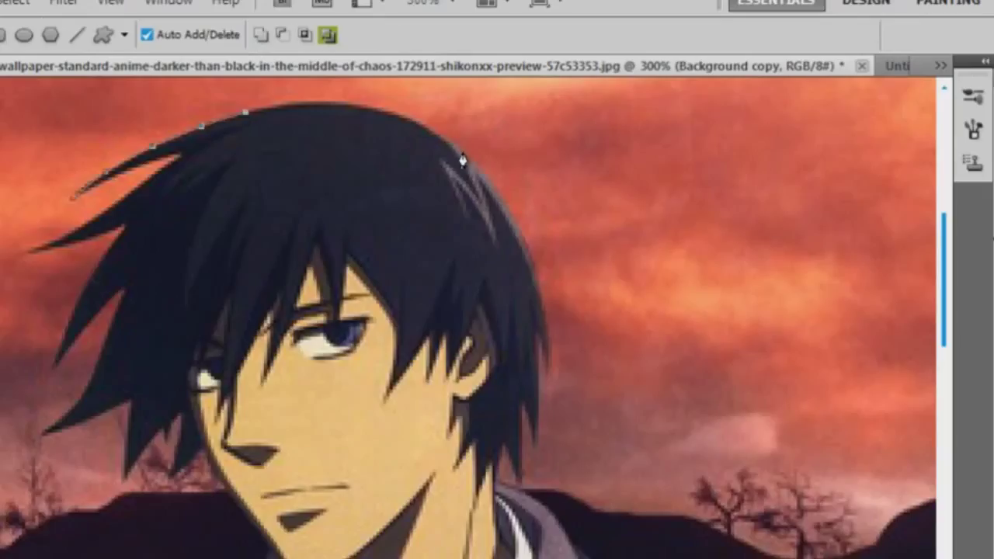
pyautogui.moveTo(462, 153); pyautogui.dragTo(550, 222)
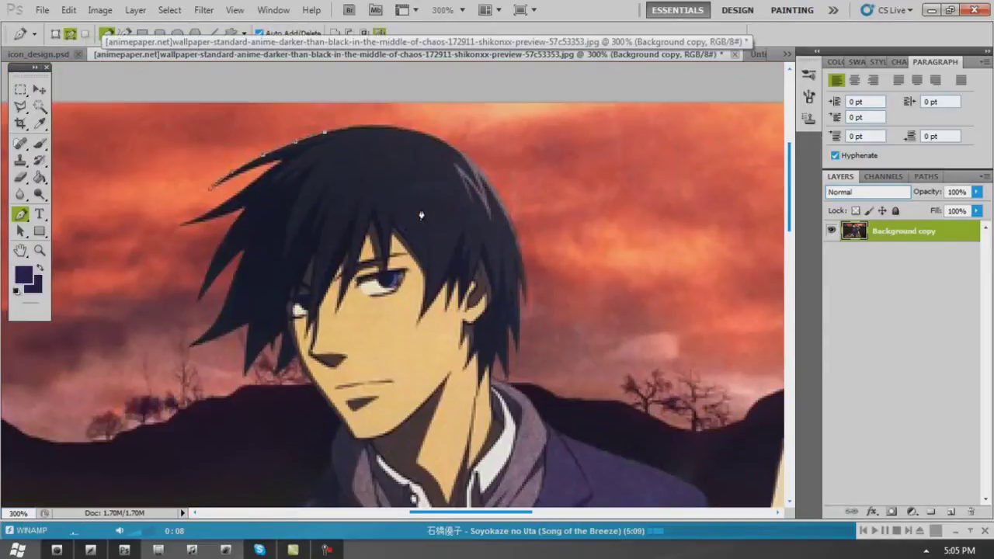
pyautogui.scroll(3, 497, 311)
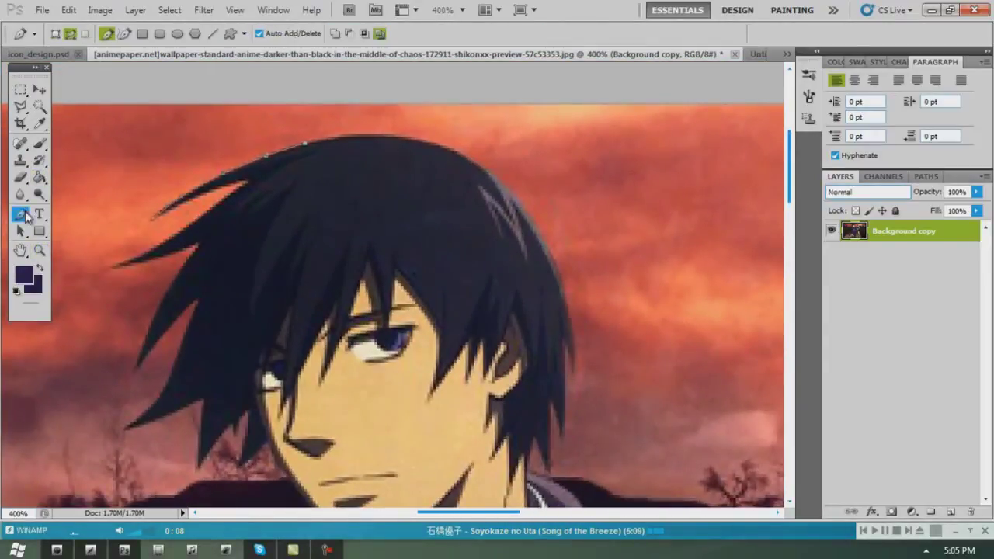
pyautogui.click(757, 54)
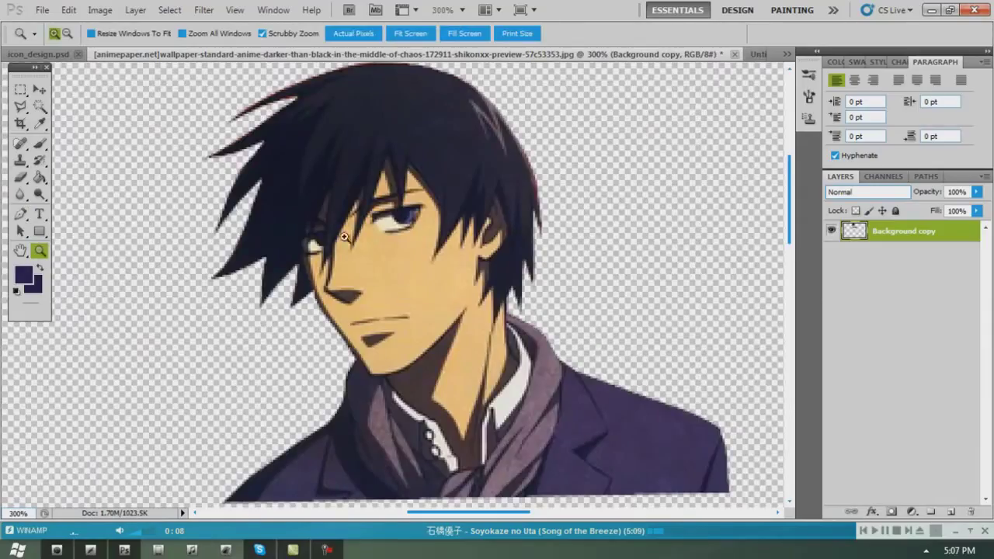
# Duplicate the cutout layer into Untitled-2 and position the character within the square canvas
pyautogui.scroll(1, 406, 328)
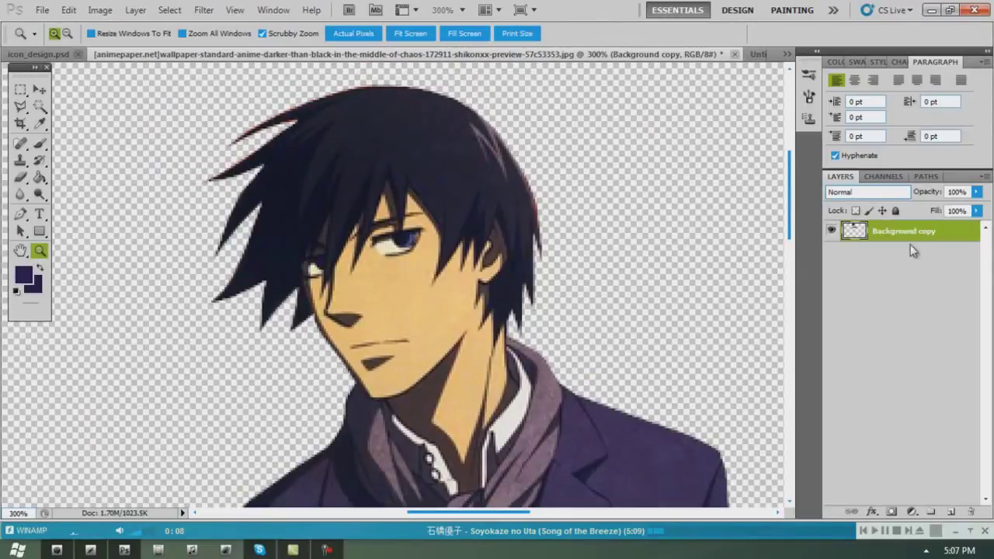
pyautogui.scroll(-1, 534, 264)
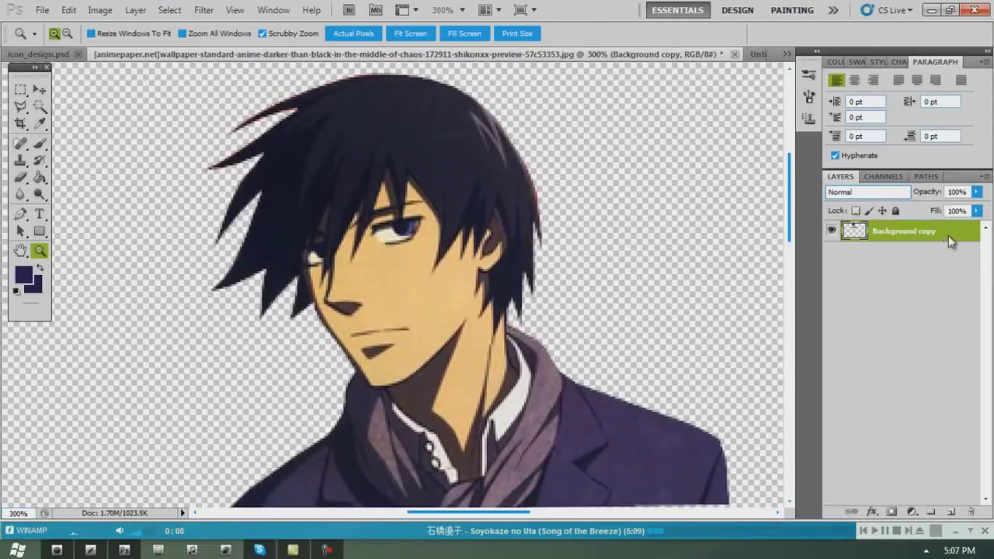
pyautogui.rightClick(951, 241)
pyautogui.click(862, 231)
pyautogui.click(564, 220)
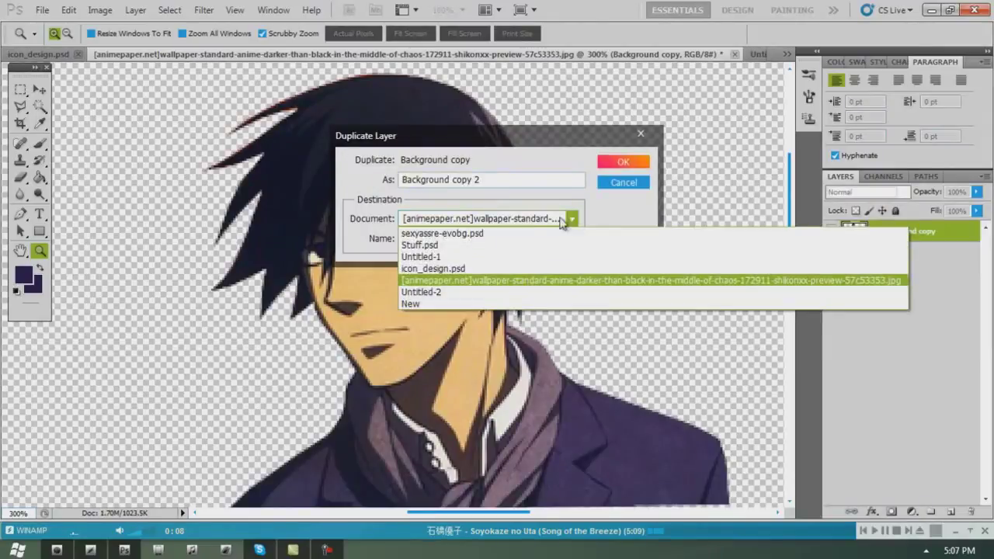
pyautogui.click(438, 299)
pyautogui.press('Return')
pyautogui.press('v')
pyautogui.moveTo(710, 321); pyautogui.dragTo(417, 310)
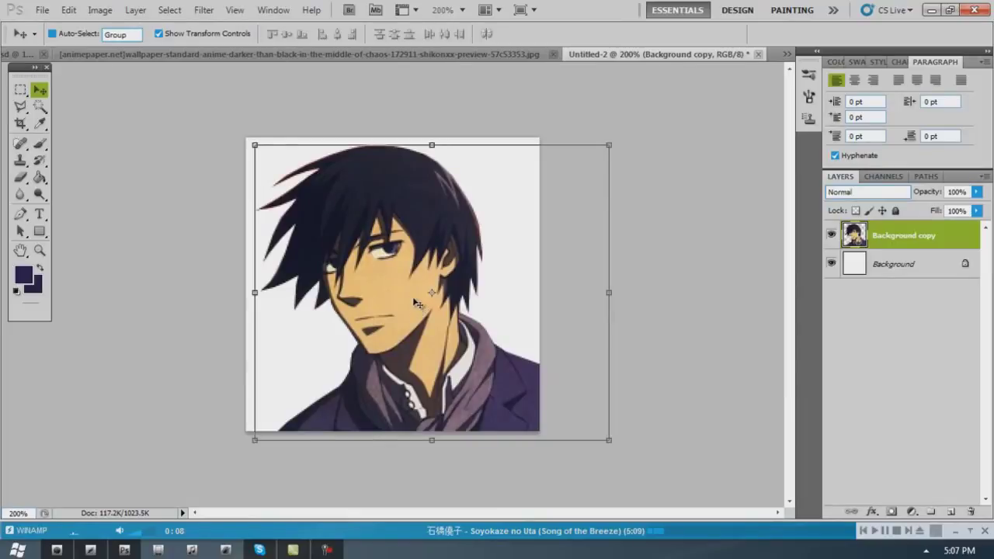
# Delete the white Background layer, add a new layer and draw a full-canvas rectangle shape
pyautogui.rightClick(839, 260)
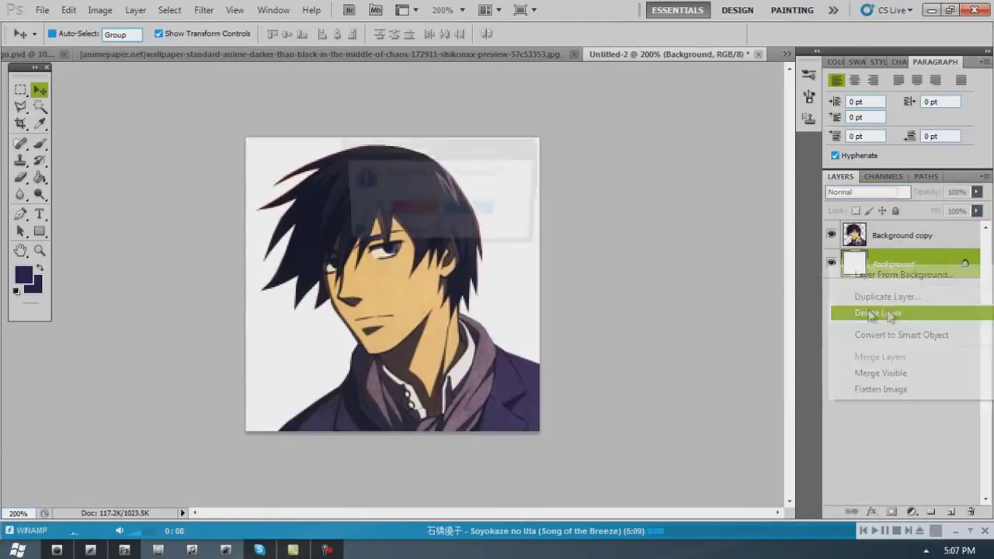
pyautogui.click(823, 313)
pyautogui.press('Return')
pyautogui.keyDown('ctrl'); pyautogui.click(951, 512); pyautogui.keyUp('ctrl')
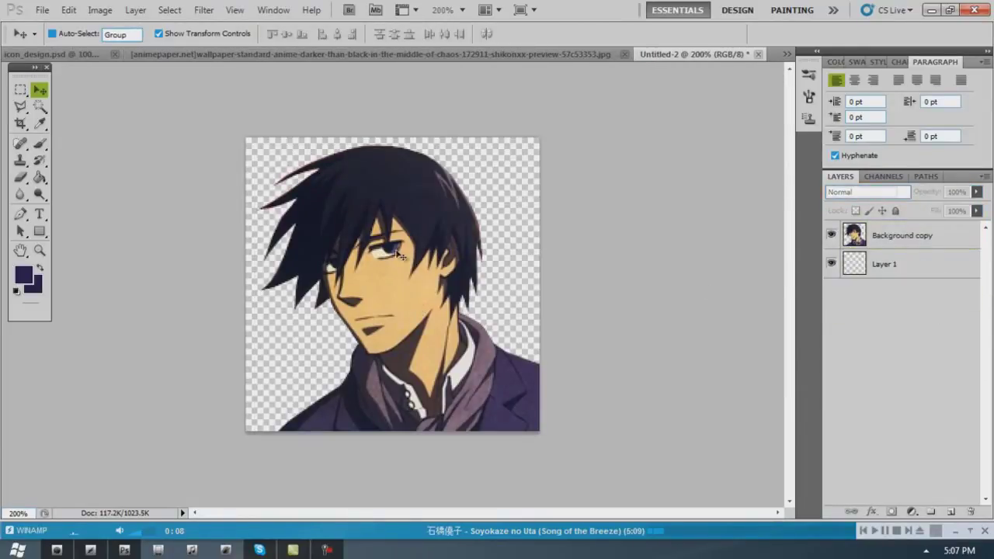
pyautogui.click(22, 91)
pyautogui.hotkey('ctrl', 'a')
pyautogui.click(40, 230)
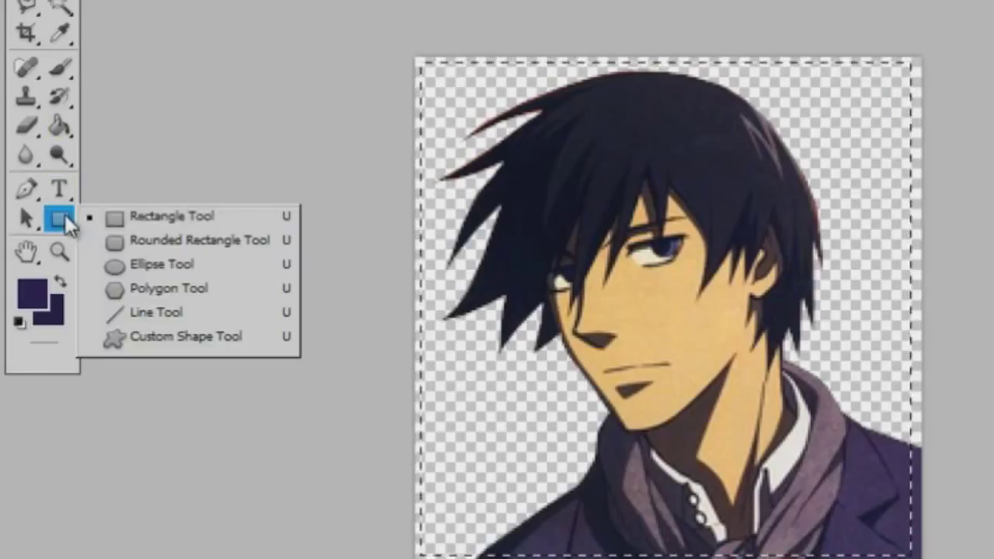
pyautogui.click(115, 232)
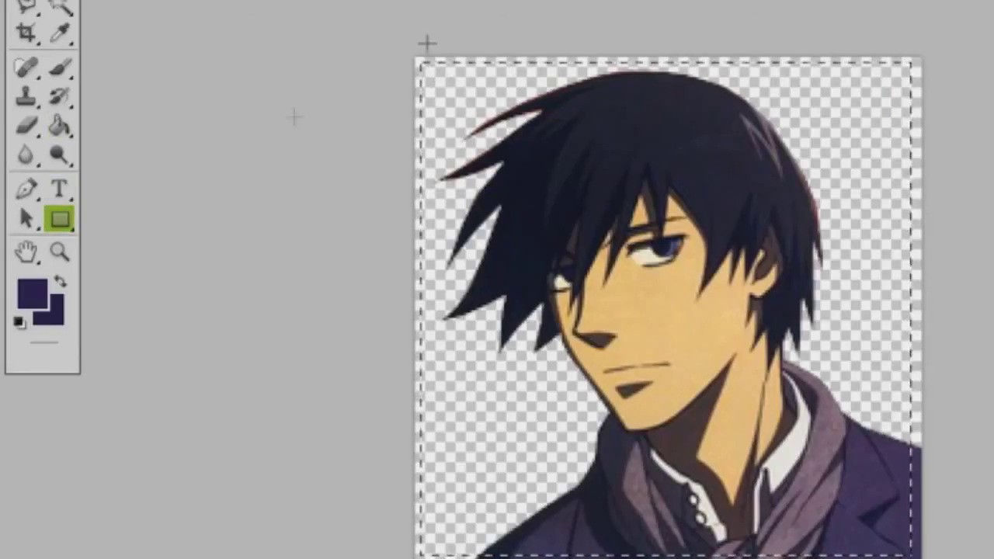
pyautogui.hotkey('ctrl', 'd')
pyautogui.moveTo(420, 62); pyautogui.dragTo(910, 553)
pyautogui.rightClick(916, 291)
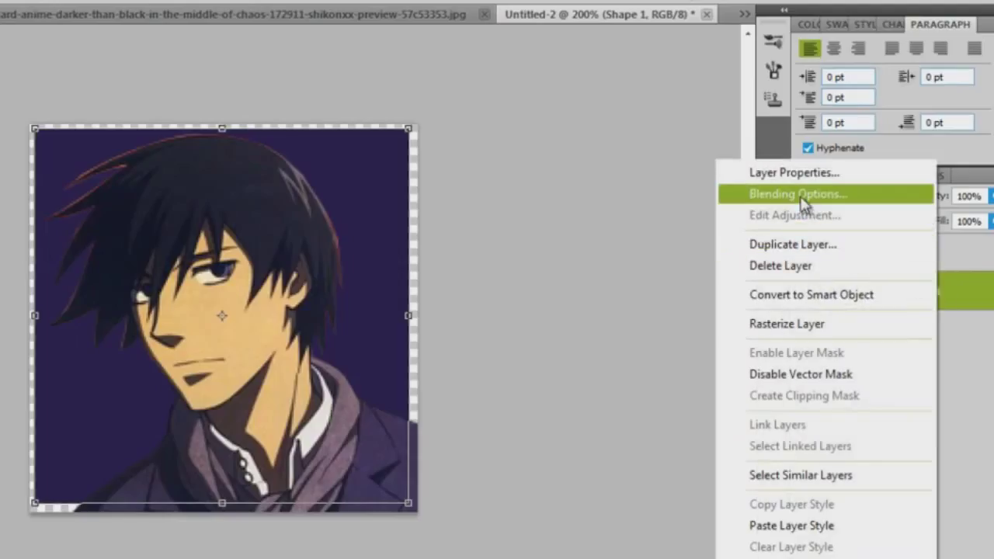
# Add an inside stroke to the Shape 1 square
pyautogui.click(799, 195)
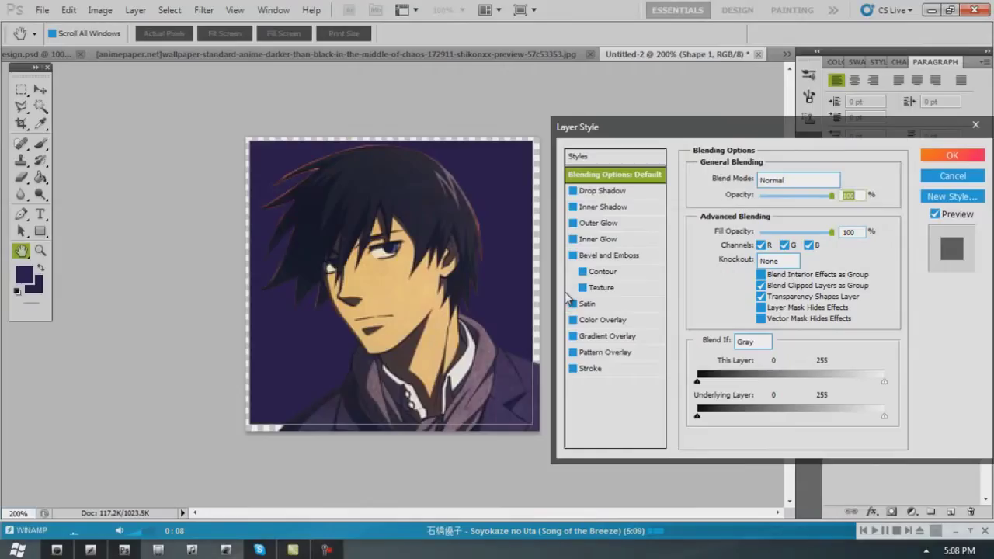
pyautogui.click(584, 369)
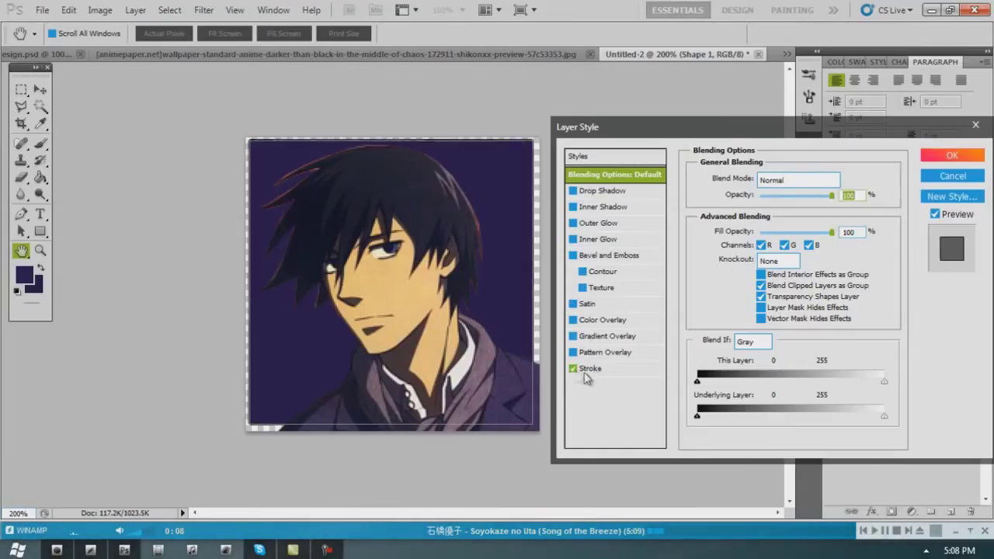
pyautogui.click(782, 195)
pyautogui.click(764, 217)
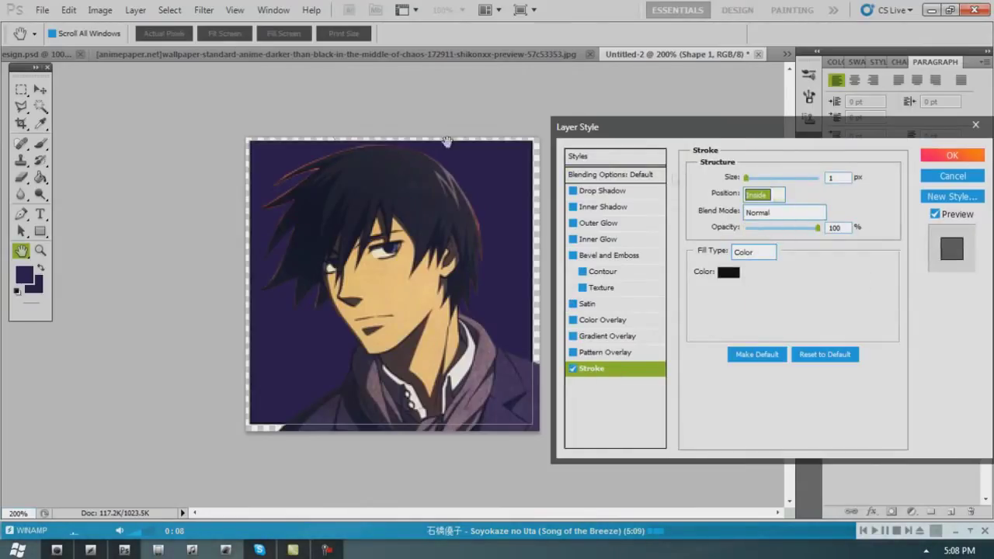
# Try a colour overlay on the square, then remove it without changes
pyautogui.click(574, 320)
pyautogui.click(602, 320)
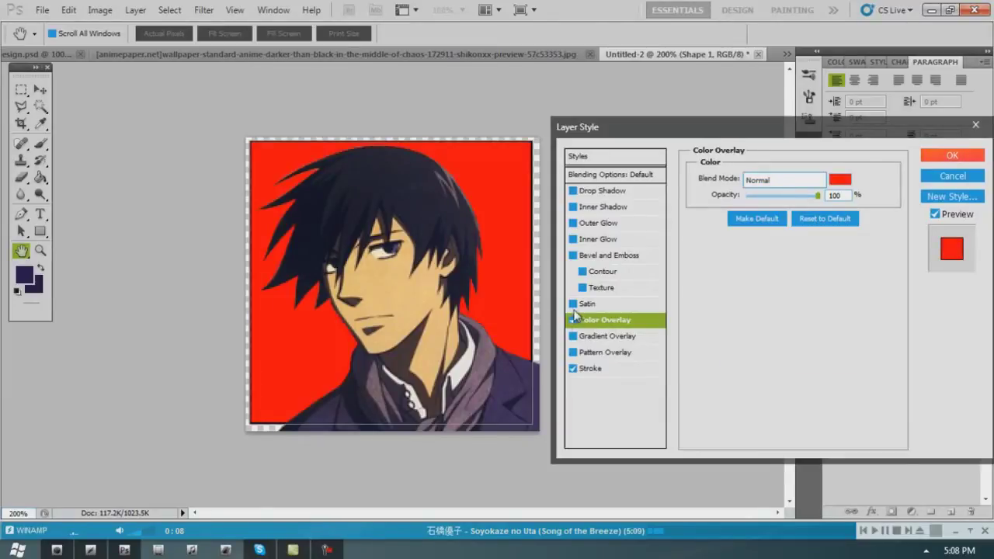
pyautogui.click(839, 180)
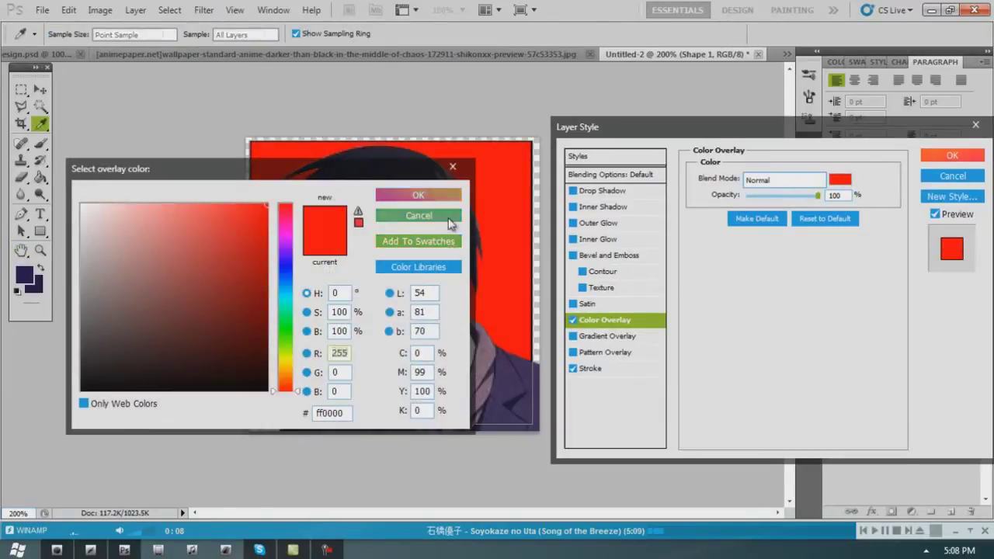
pyautogui.click(418, 216)
pyautogui.click(573, 321)
# Add a gradient overlay to the square using the Foreground to Transparent gradient
pyautogui.click(573, 336)
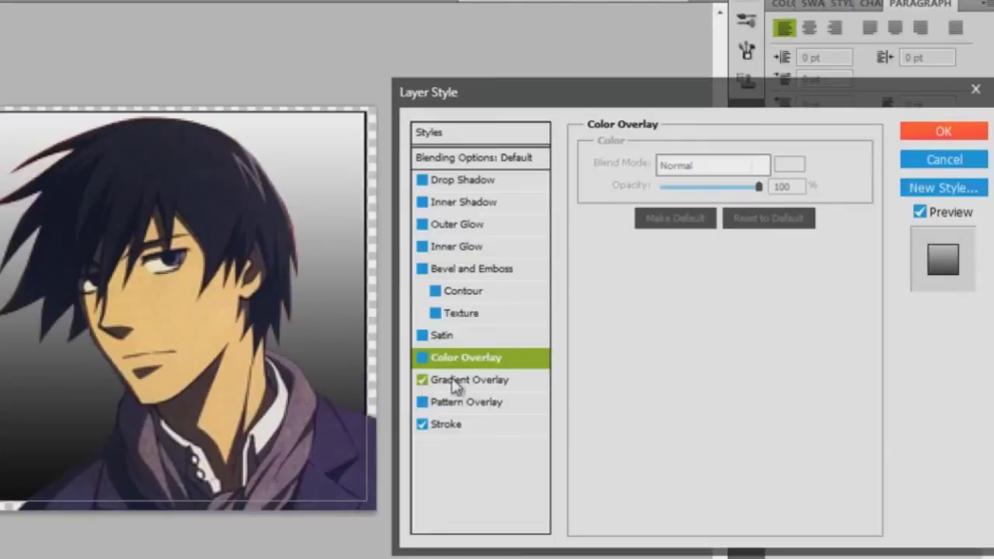
pyautogui.click(609, 336)
pyautogui.click(702, 206)
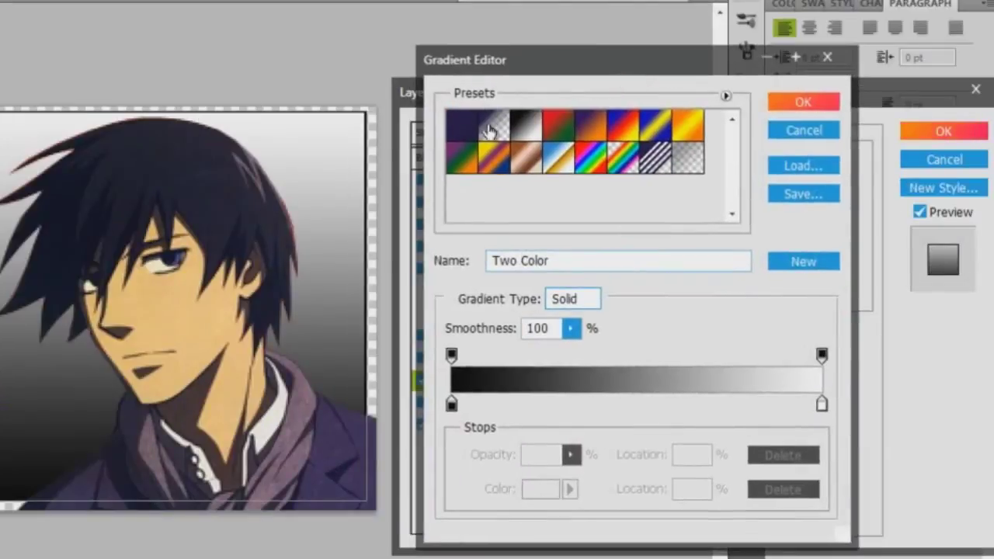
pyautogui.click(497, 133)
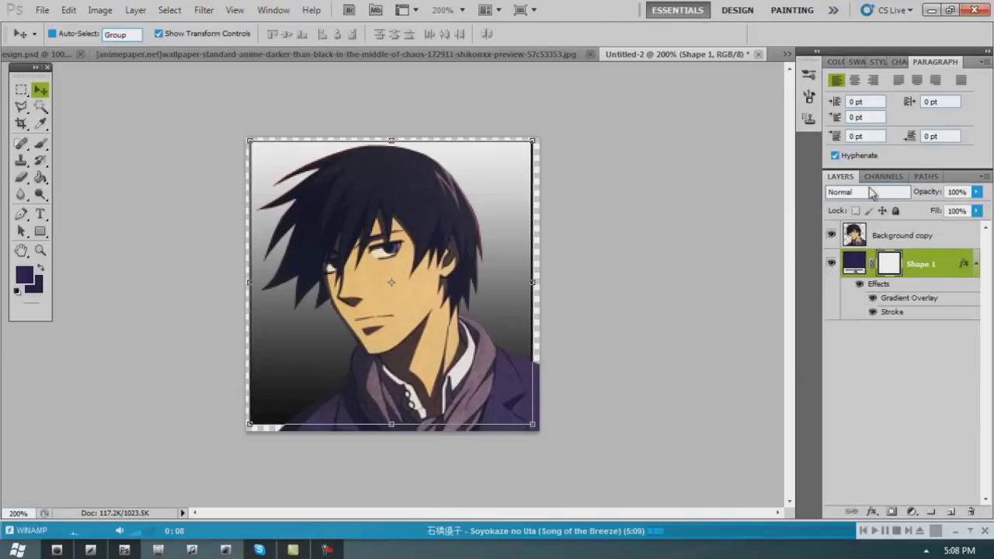
pyautogui.click(901, 235)
# Add an inside stroke to the Background copy character layer
pyautogui.rightClick(899, 235)
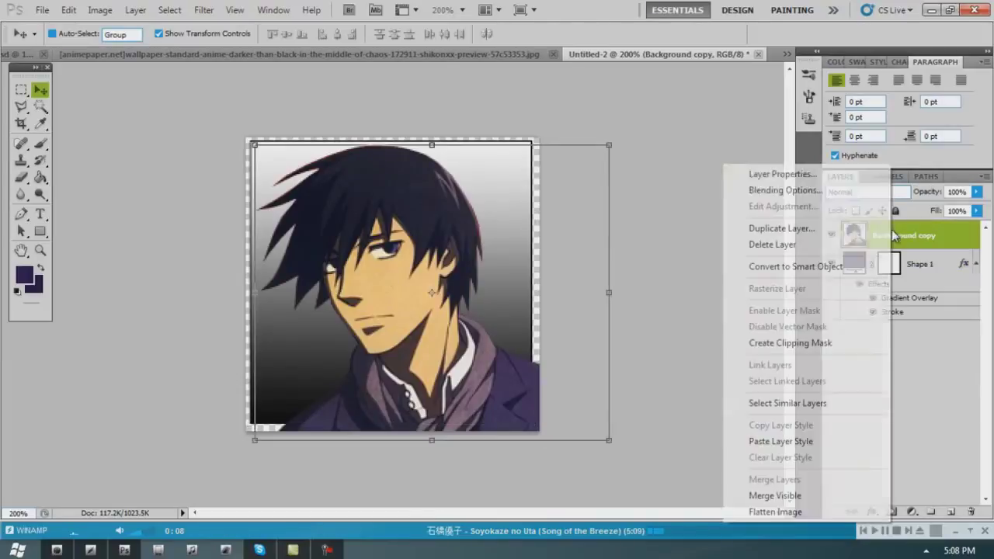
pyautogui.click(757, 188)
pyautogui.moveTo(644, 113); pyautogui.dragTo(684, 101)
pyautogui.click(656, 358)
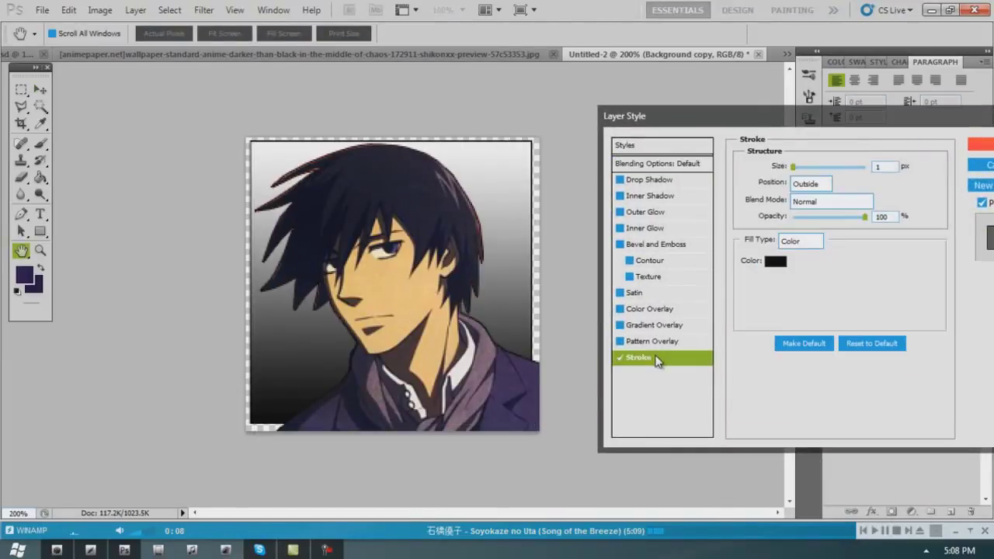
pyautogui.click(812, 184)
pyautogui.click(808, 200)
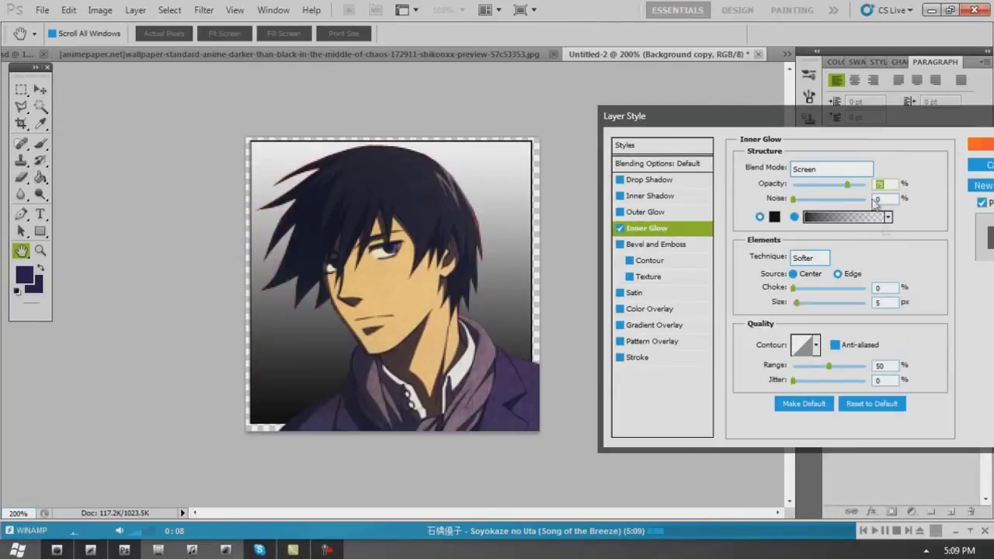
# Set the inner glow to Normal blend mode at 75% opacity with a larger size
pyautogui.click(864, 173)
pyautogui.click(858, 165)
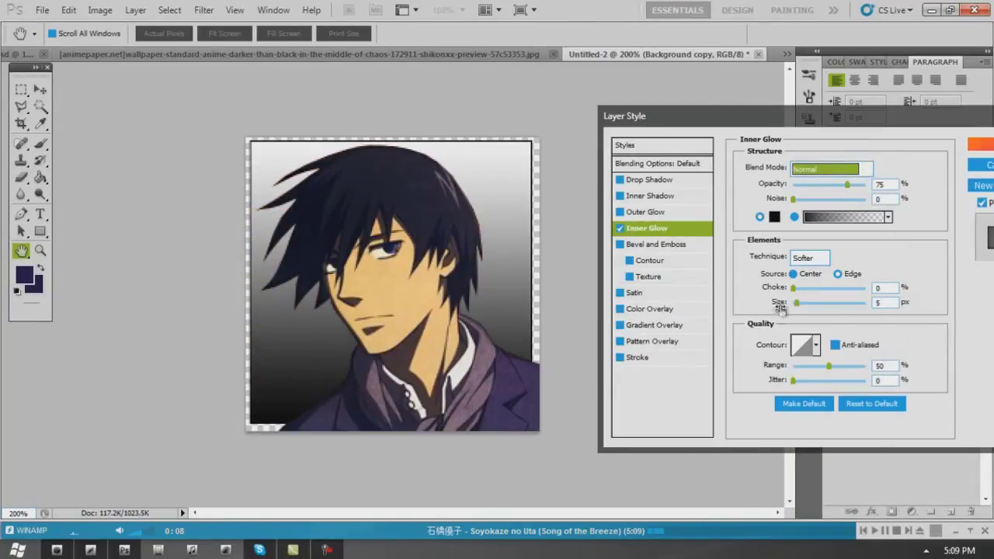
pyautogui.click(794, 302)
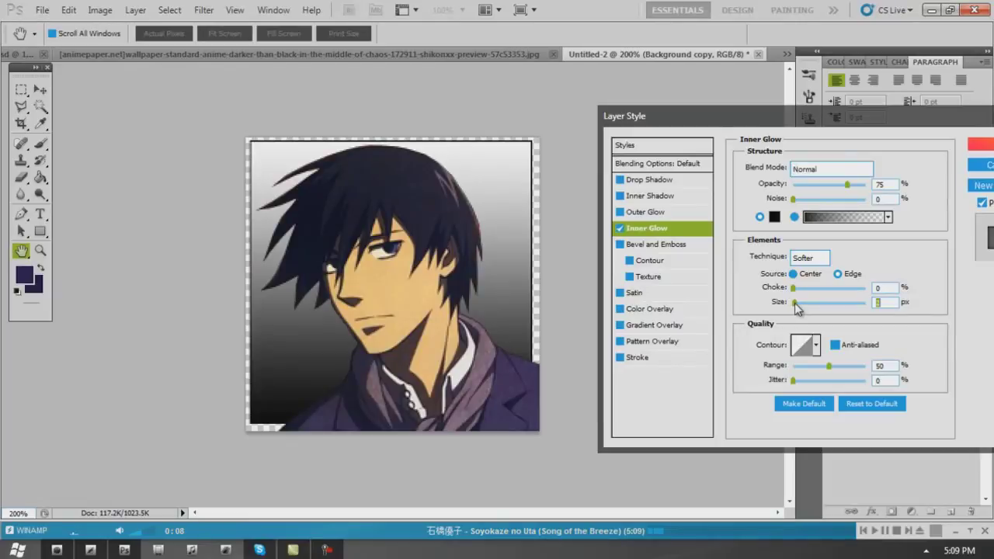
pyautogui.moveTo(794, 303); pyautogui.dragTo(800, 303)
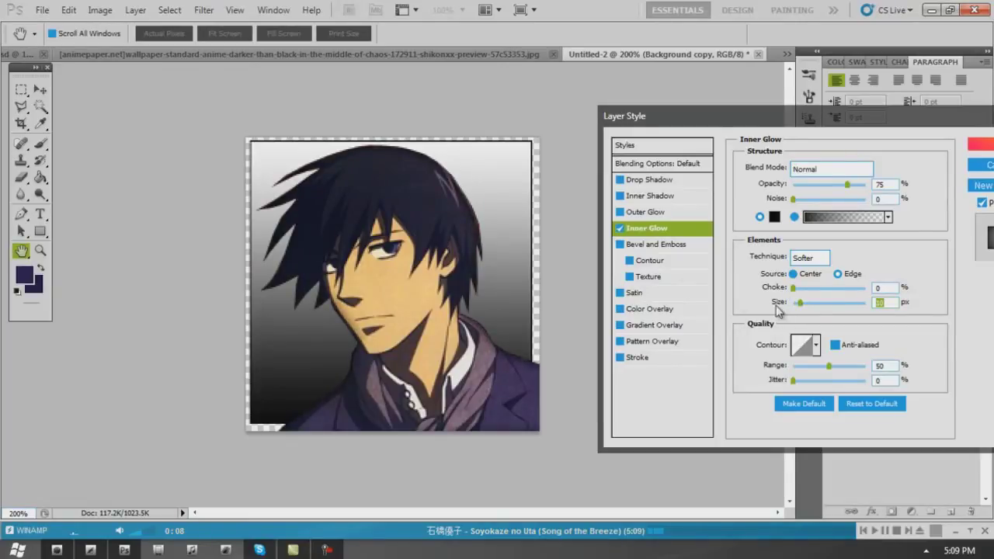
pyautogui.click(986, 148)
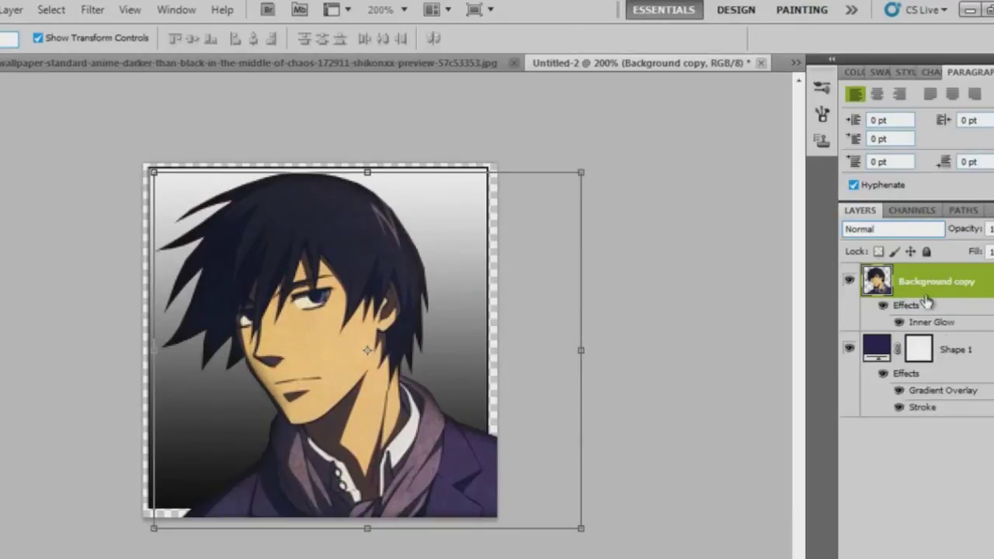
# Rasterize the Shape 1 layer
pyautogui.click(956, 350)
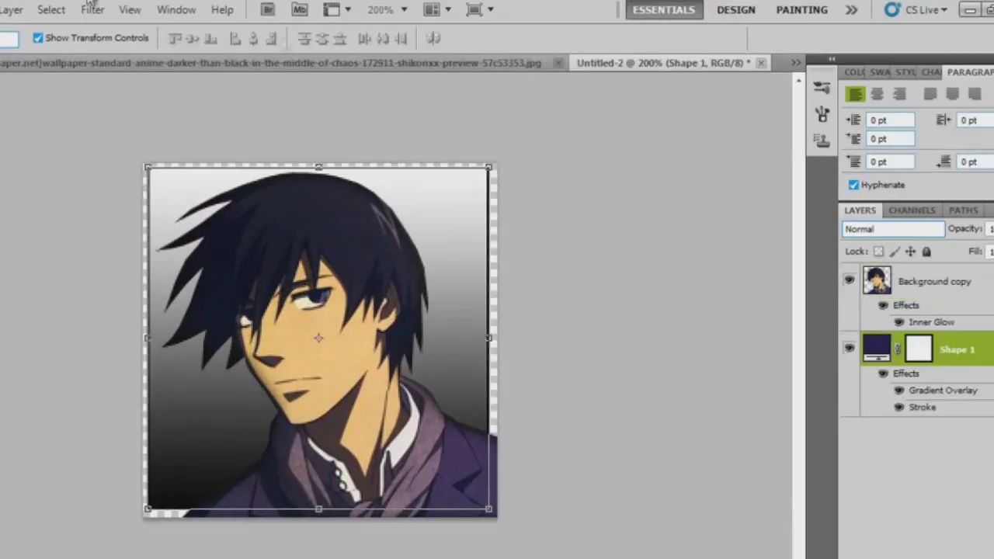
pyautogui.click(49, 10)
pyautogui.moveTo(23, 9)
pyautogui.click(949, 349)
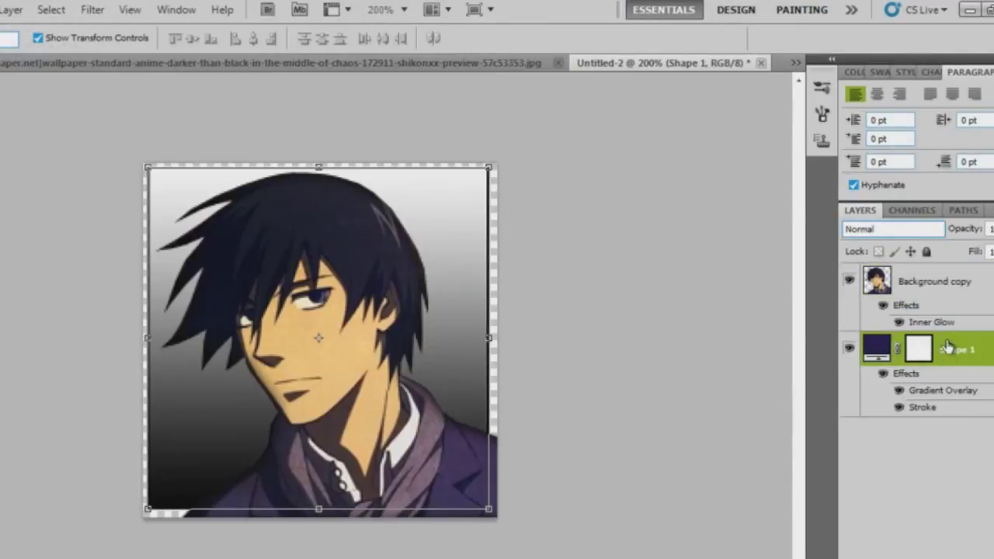
pyautogui.rightClick(949, 349)
pyautogui.click(812, 346)
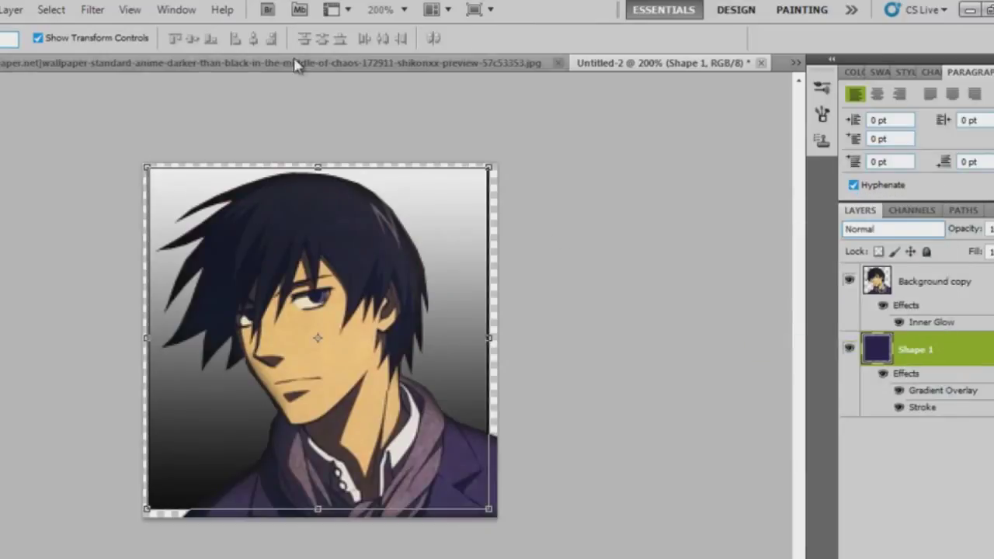
# Load an inverted selection from Shape 1, then deselect it on the Background copy layer
pyautogui.click(50, 10)
pyautogui.click(86, 319)
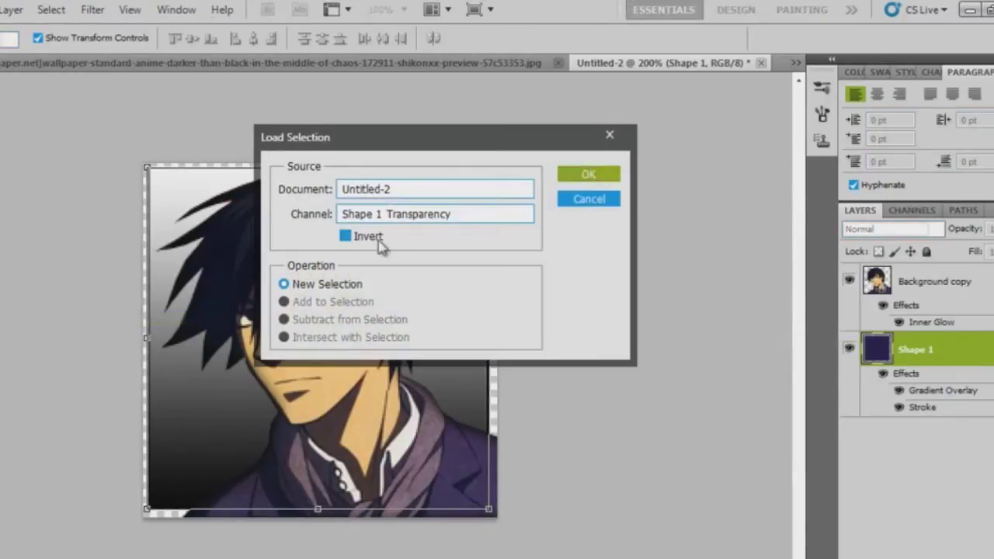
pyautogui.click(346, 236)
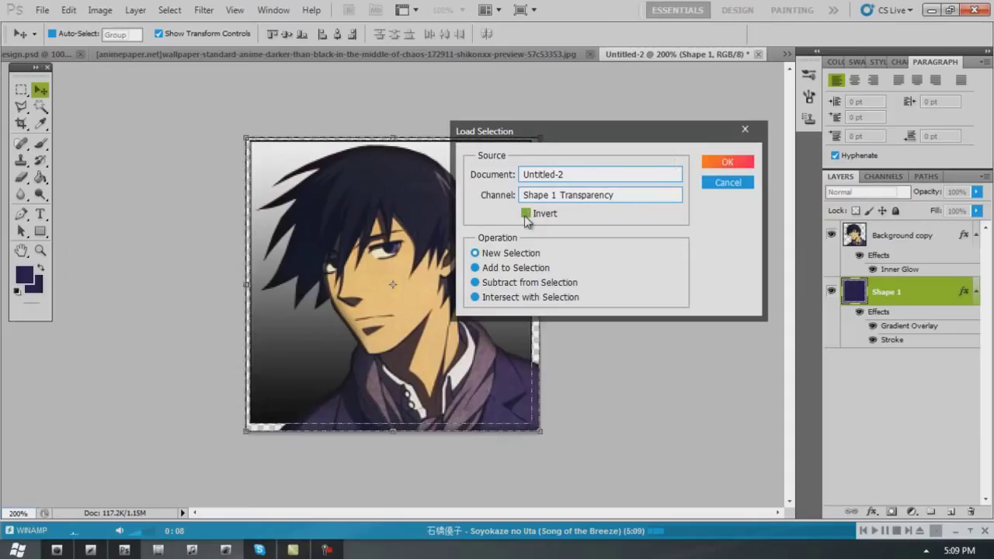
pyautogui.click(567, 177)
pyautogui.click(894, 233)
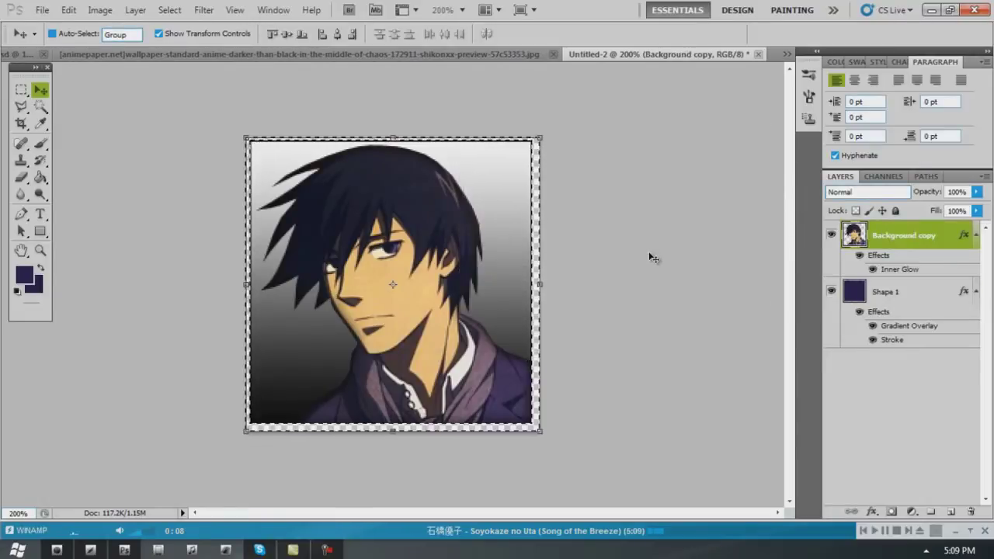
pyautogui.click(168, 10)
pyautogui.click(172, 38)
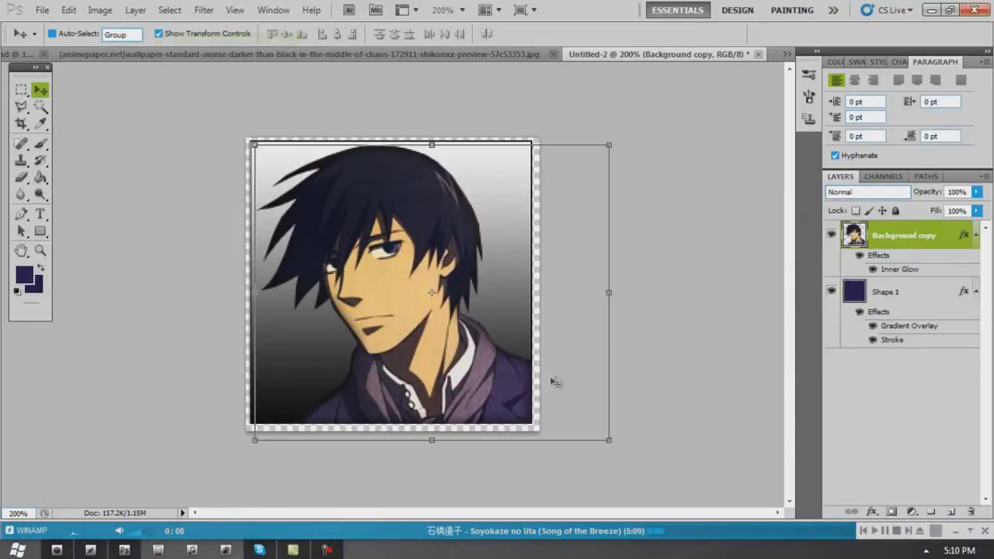
pyautogui.click(899, 299)
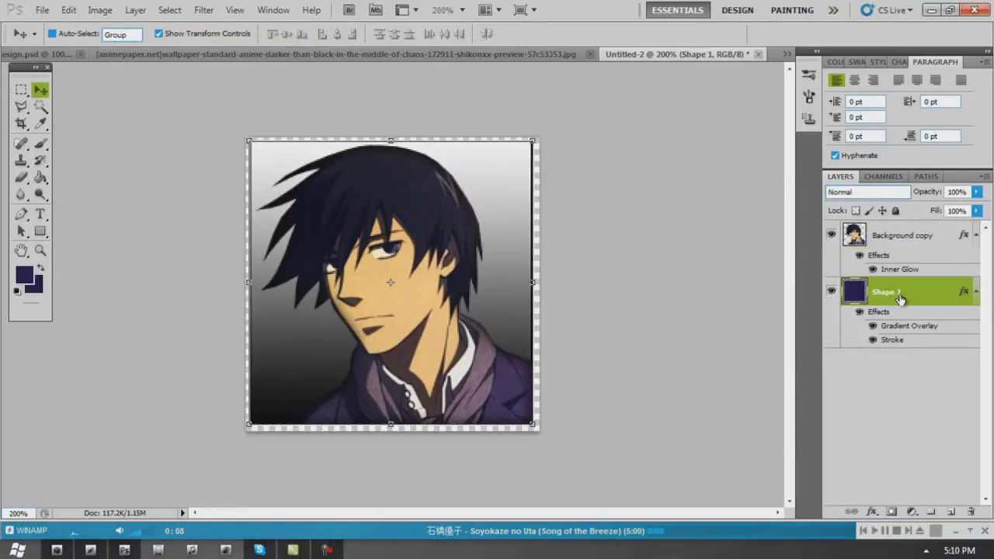
pyautogui.click(40, 250)
# Apply Brightness/Contrast of −3 brightness and 15 contrast to the Background copy layer
pyautogui.click(354, 34)
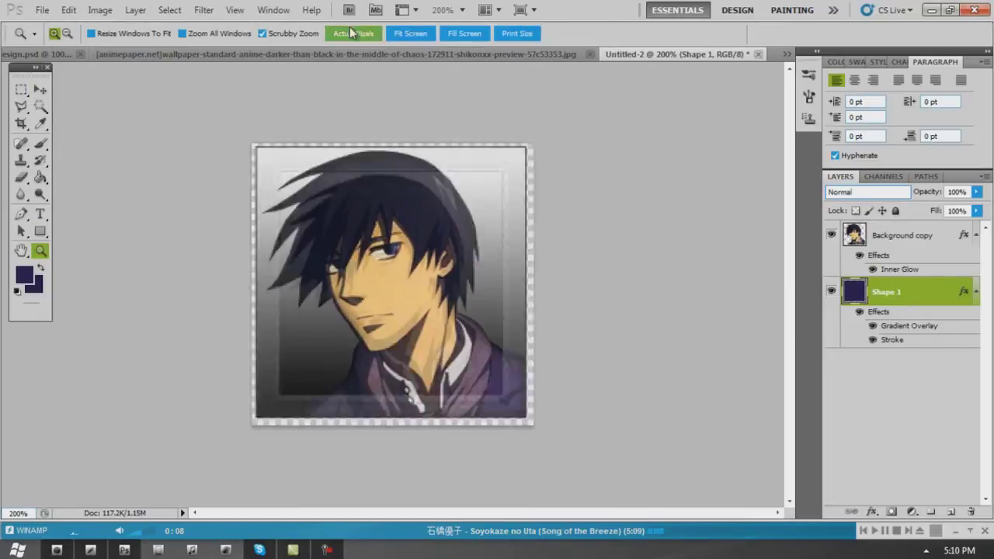
pyautogui.click(909, 245)
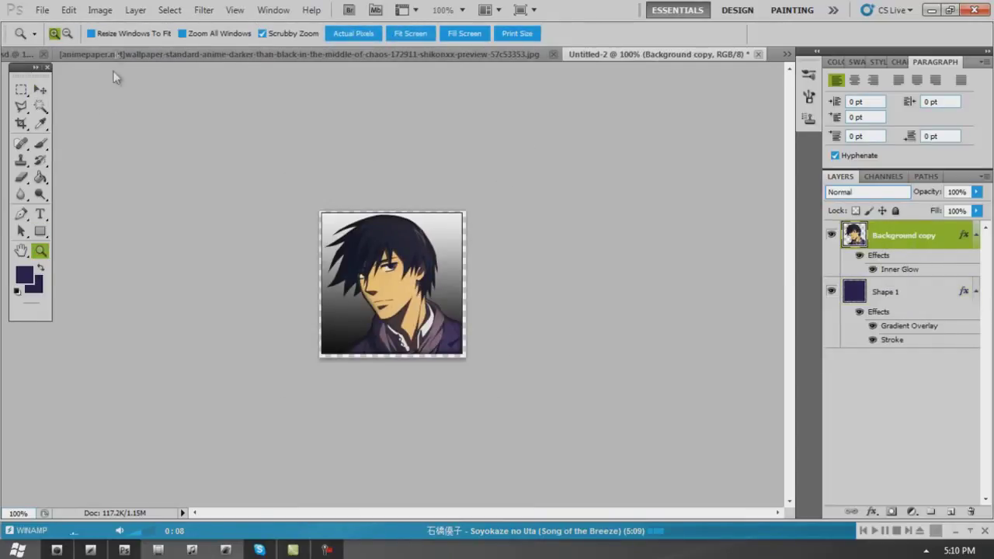
pyautogui.click(101, 10)
pyautogui.moveTo(284, 68)
pyautogui.click(400, 64)
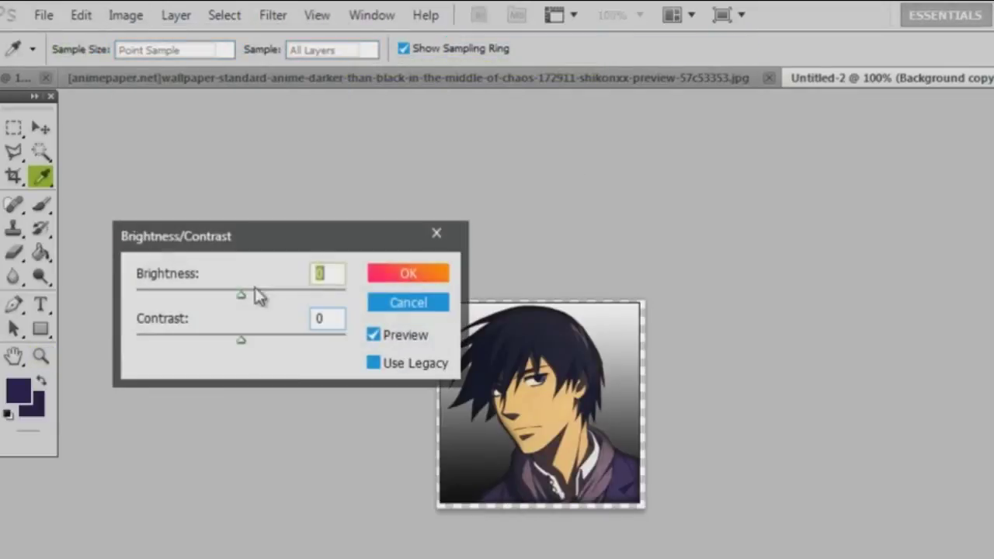
pyautogui.moveTo(255, 297); pyautogui.dragTo(233, 295)
pyautogui.moveTo(241, 340); pyautogui.dragTo(256, 341)
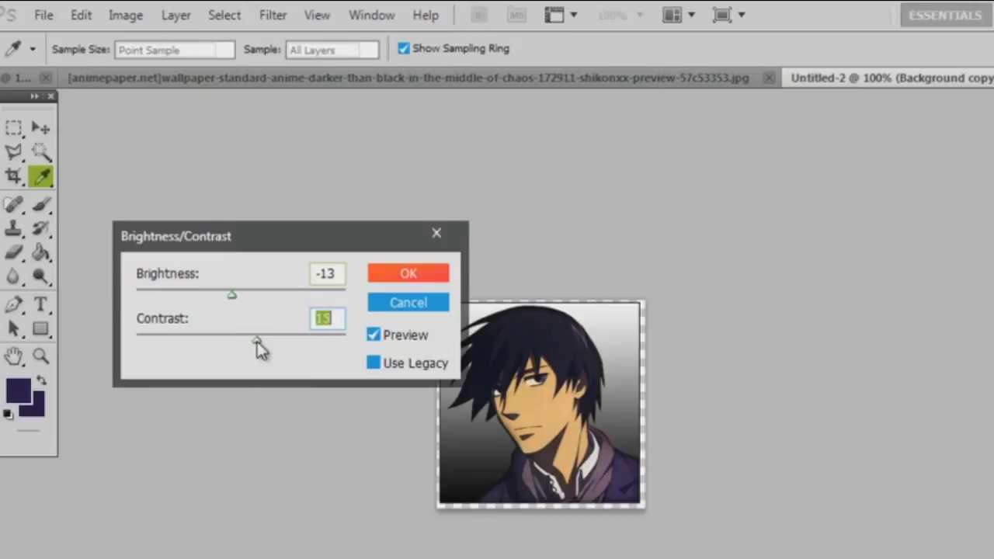
pyautogui.moveTo(231, 295); pyautogui.dragTo(239, 295)
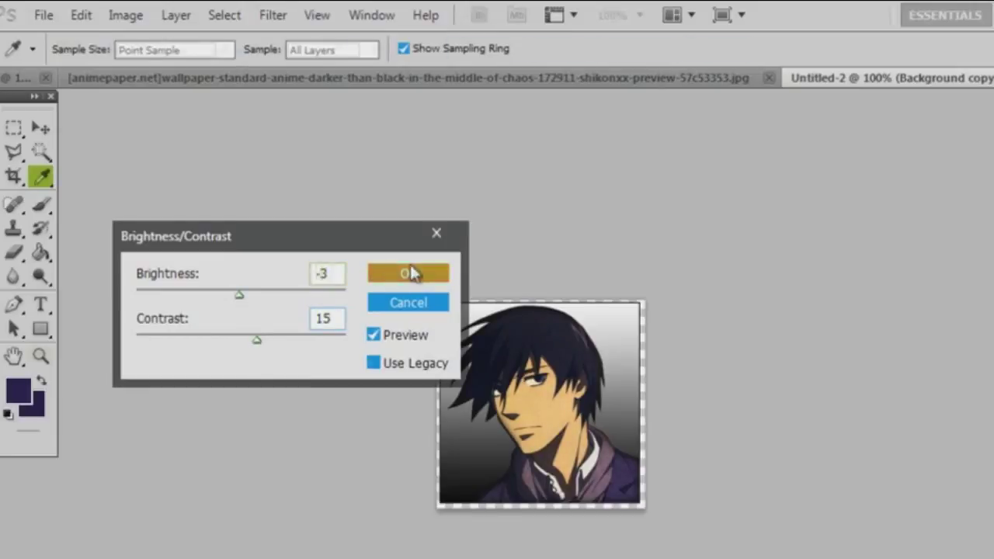
pyautogui.click(410, 273)
# With the Polygonal Lasso tool chosen, toggle between the Shape 1 and Background copy layers, then open the File menu
pyautogui.click(894, 293)
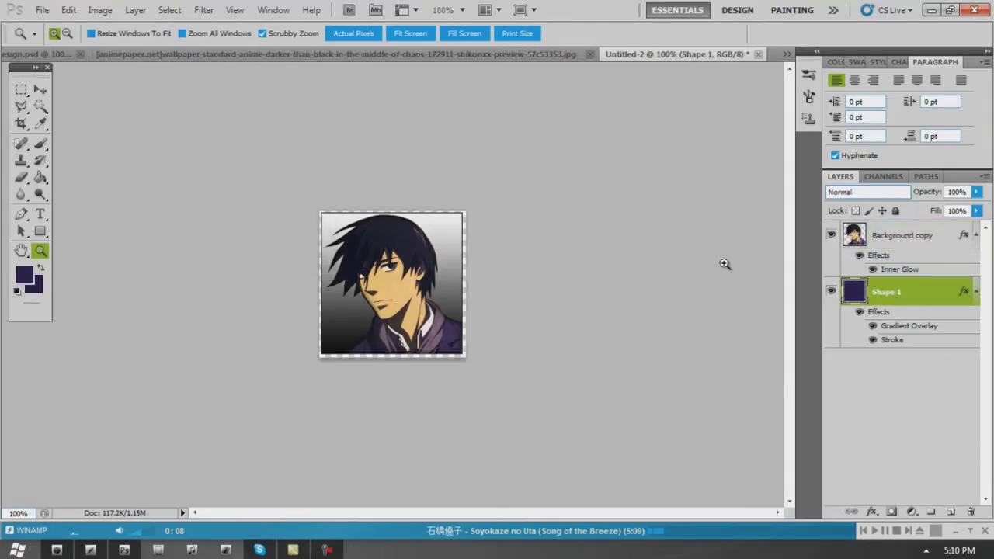
pyautogui.click(20, 106)
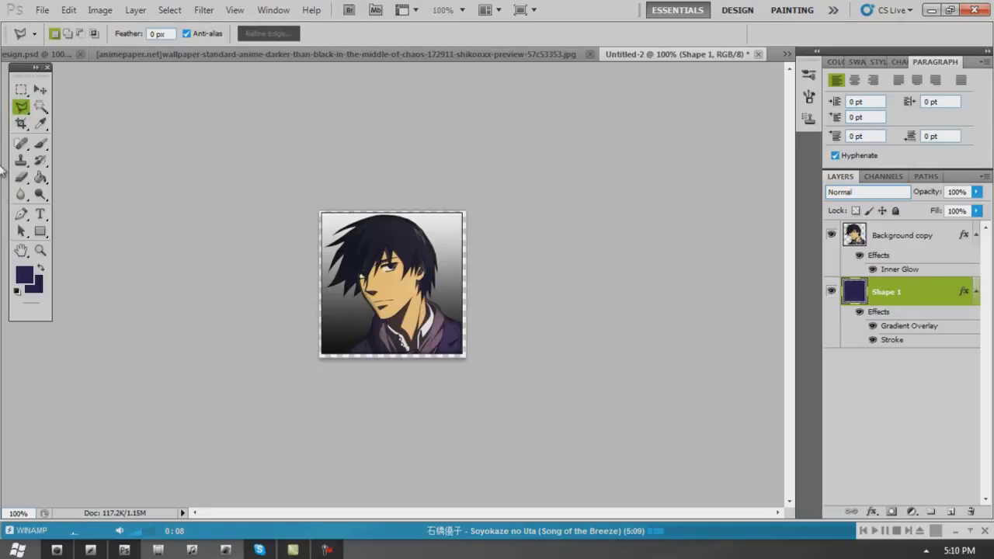
pyautogui.click(914, 241)
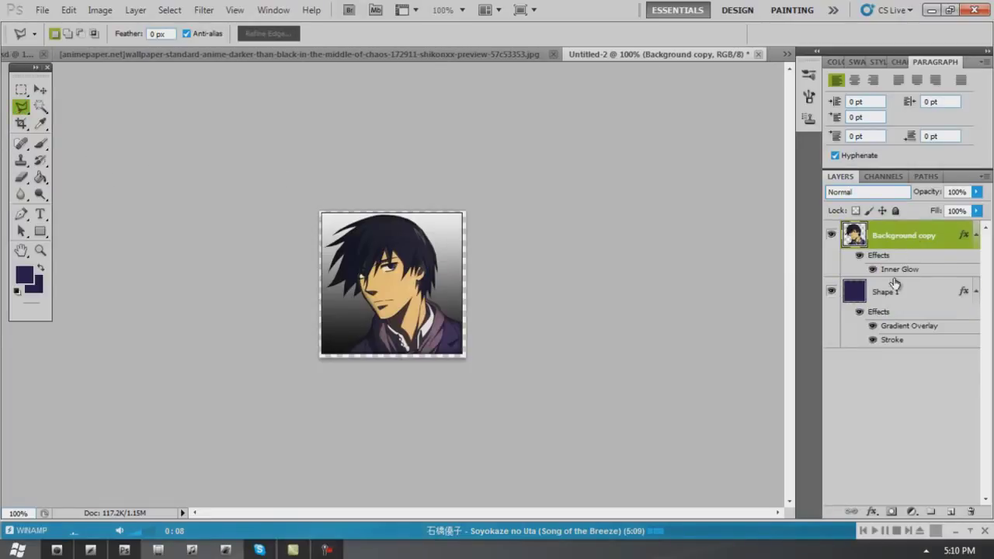
pyautogui.click(898, 301)
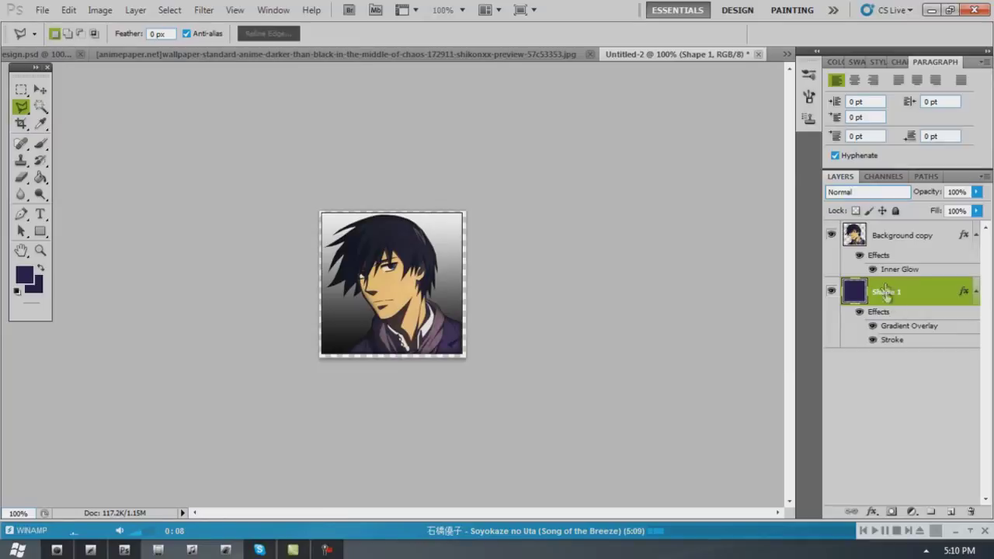
pyautogui.click(895, 243)
pyautogui.click(905, 297)
pyautogui.click(44, 9)
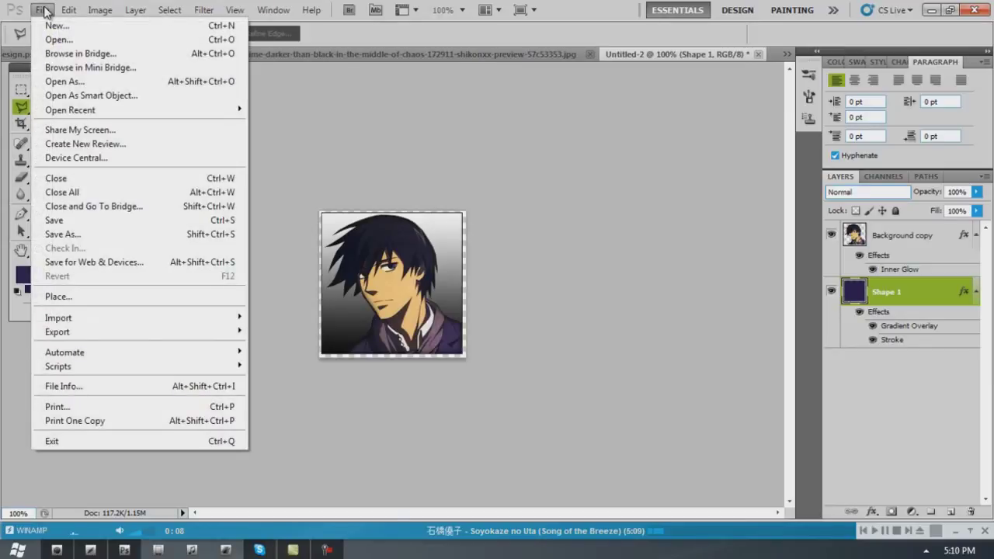